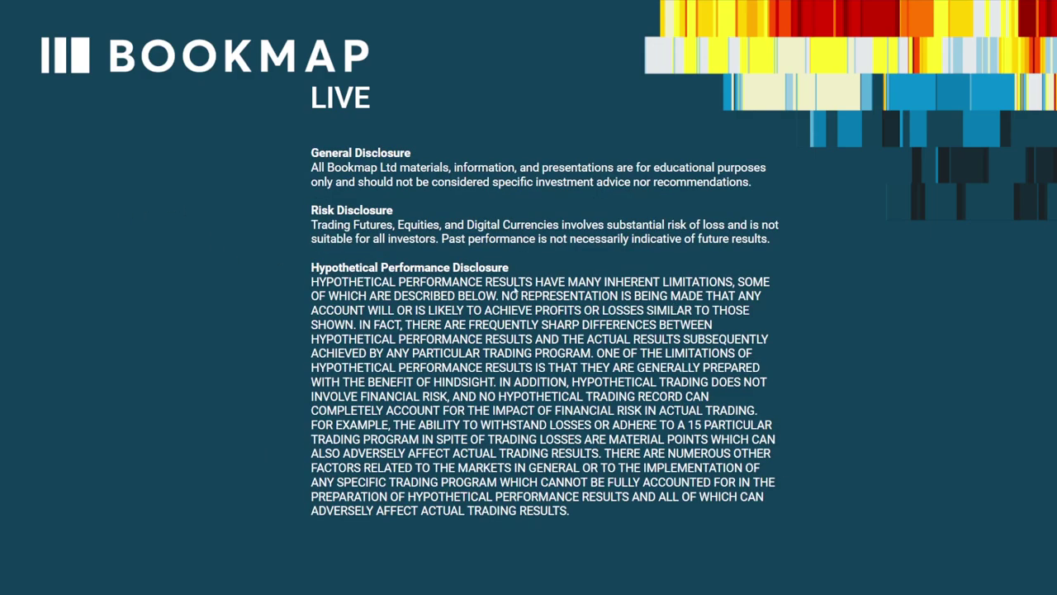
Exit full-screen presentation of the disclosure slide in Google Slides.
{"action": "key", "text": "Escape"}
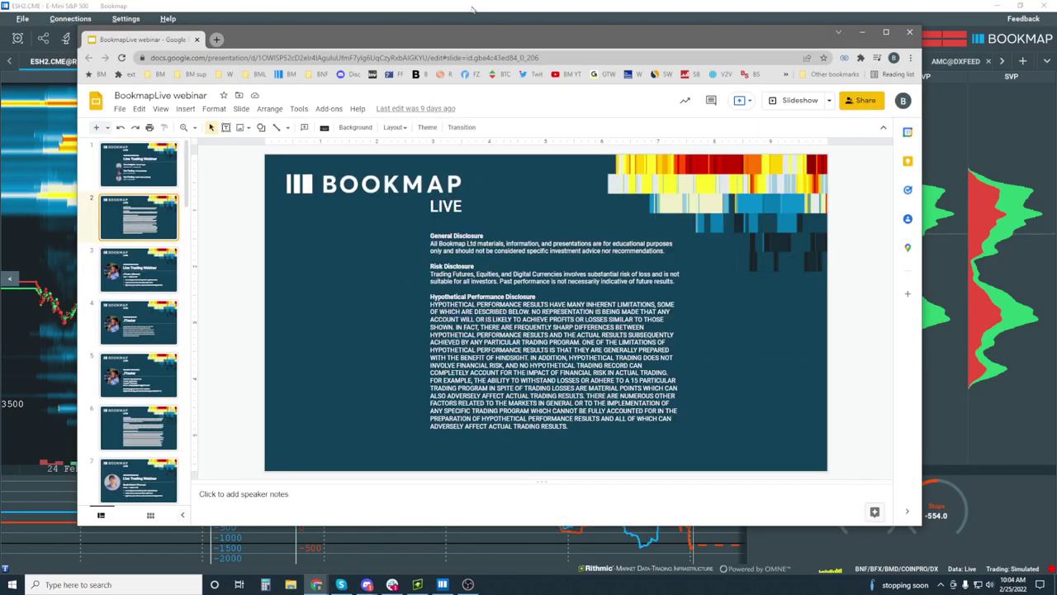
Bring the Bookmap ES futures heatmap window in front of the browser.
{"action": "left_click", "coordinate": [472, 7]}
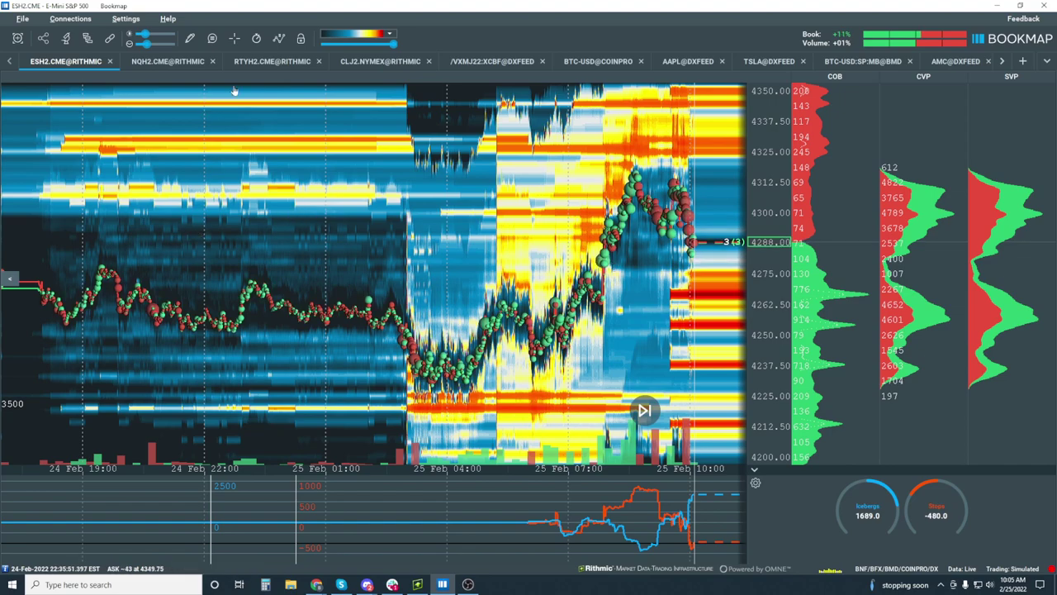
Turn on the crosshair and return the ES heatmap to live data.
{"action": "left_click", "coordinate": [234, 38]}
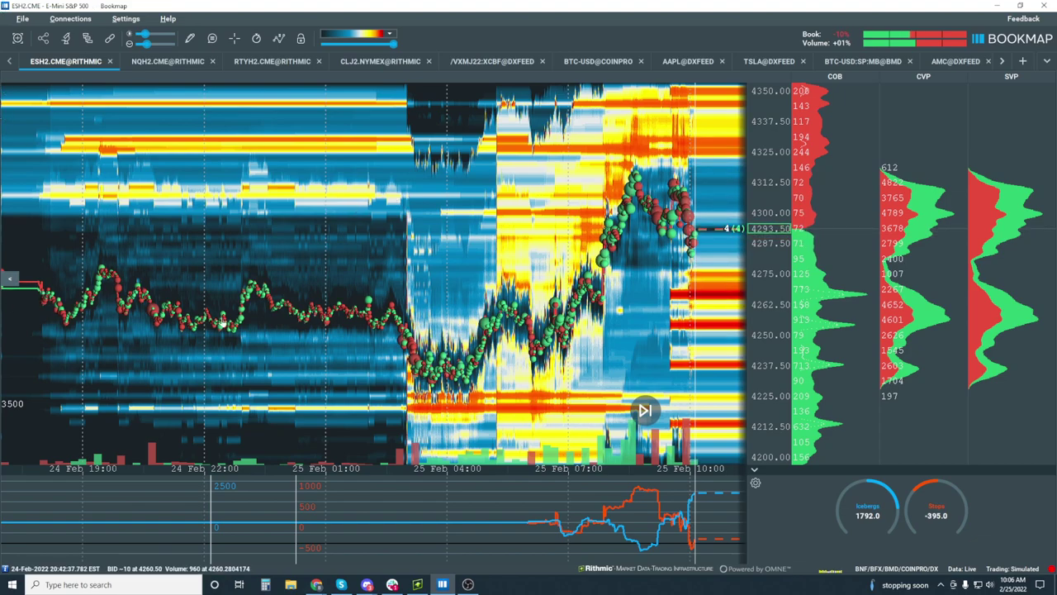
{"action": "left_click", "coordinate": [645, 410]}
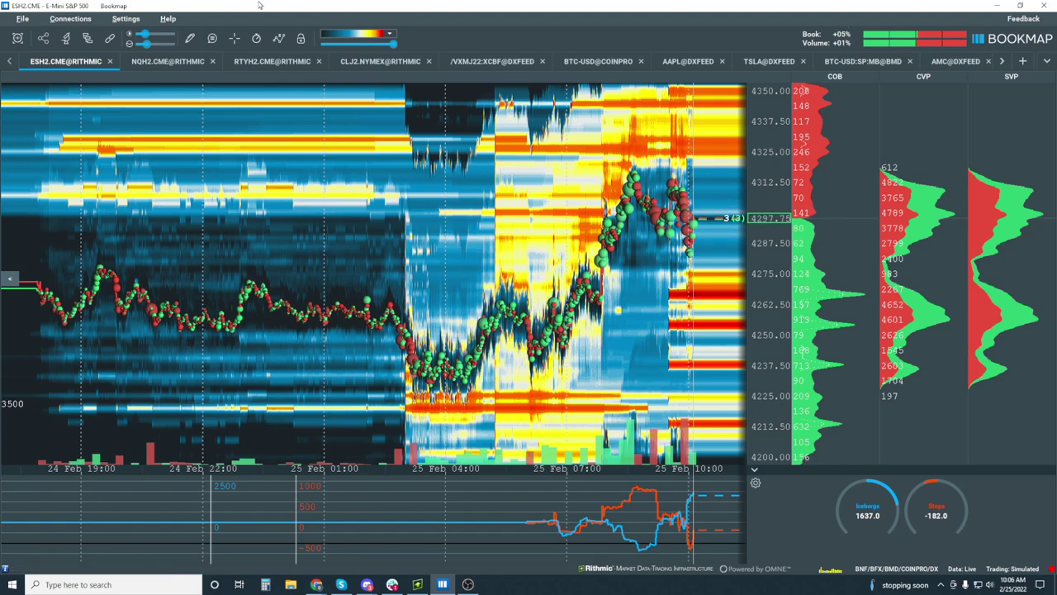
Draw two rectangles around the 25 Feb early-morning range and the rally near 4300.
{"action": "left_click", "coordinate": [189, 38]}
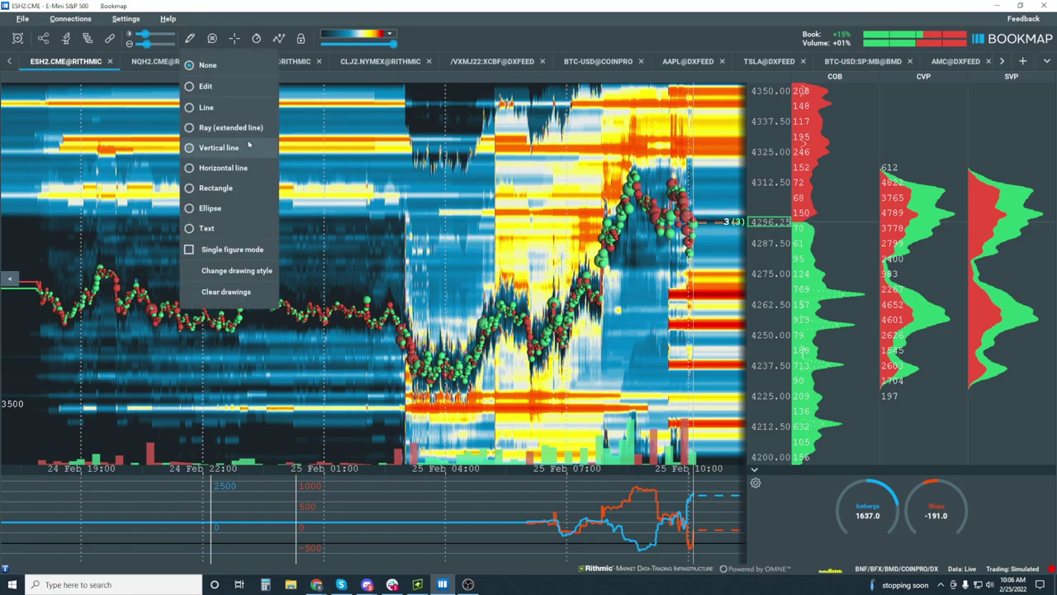
{"action": "left_click", "coordinate": [240, 188]}
{"action": "mouse_move", "coordinate": [382, 306]}
{"action": "left_mouse_down"}
{"action": "mouse_move", "coordinate": [541, 376]}
{"action": "mouse_move", "coordinate": [609, 391]}
{"action": "left_mouse_up"}
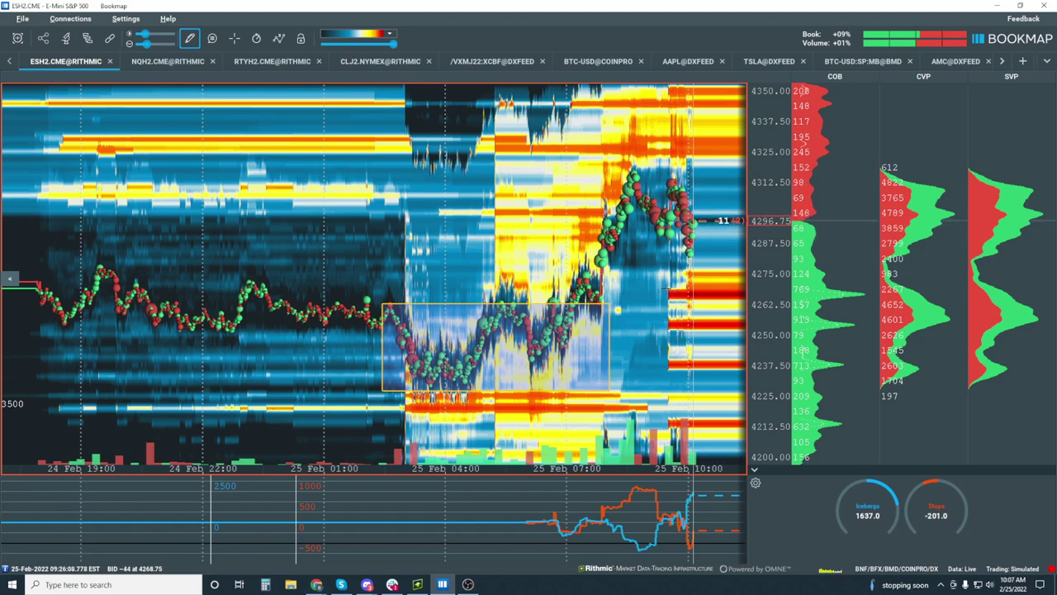
{"action": "left_click_drag", "start_coordinate": [600, 273], "coordinate": [698, 165]}
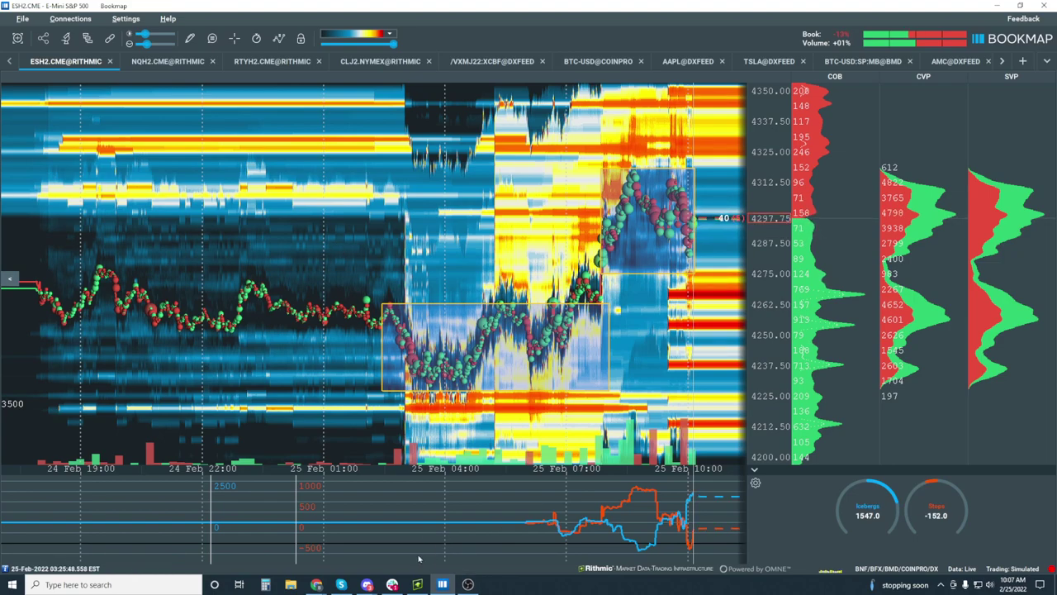
{"action": "mouse_move", "coordinate": [316, 584]}
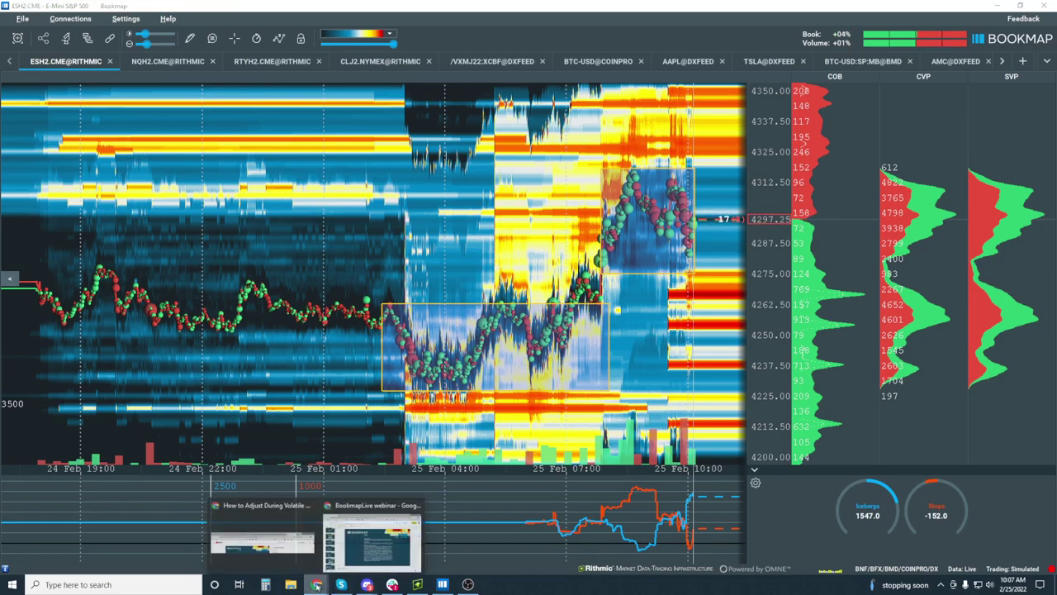
{"action": "left_click", "coordinate": [370, 551]}
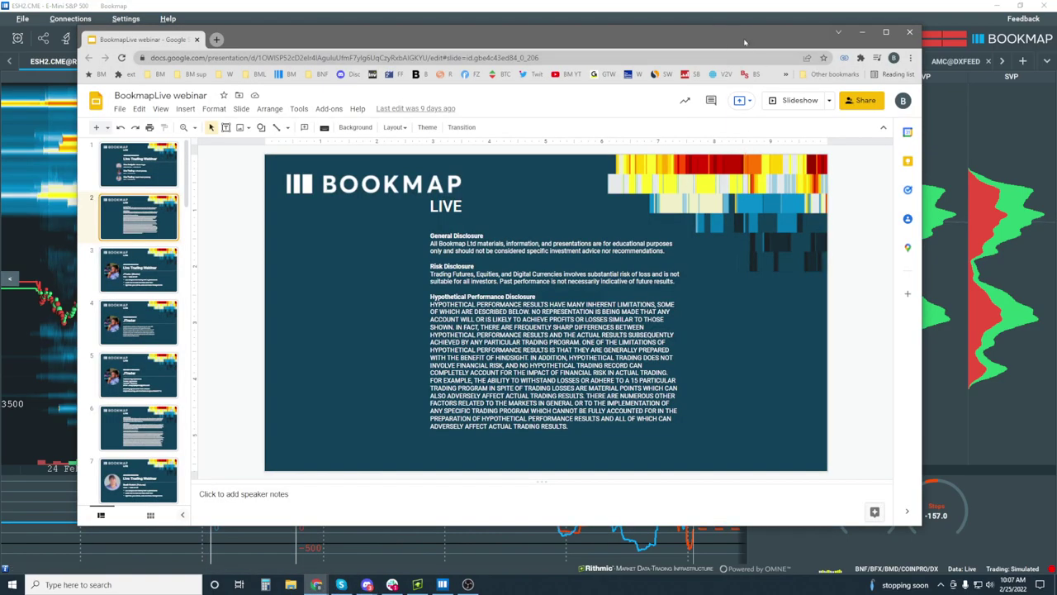
{"action": "double_click", "coordinate": [745, 38]}
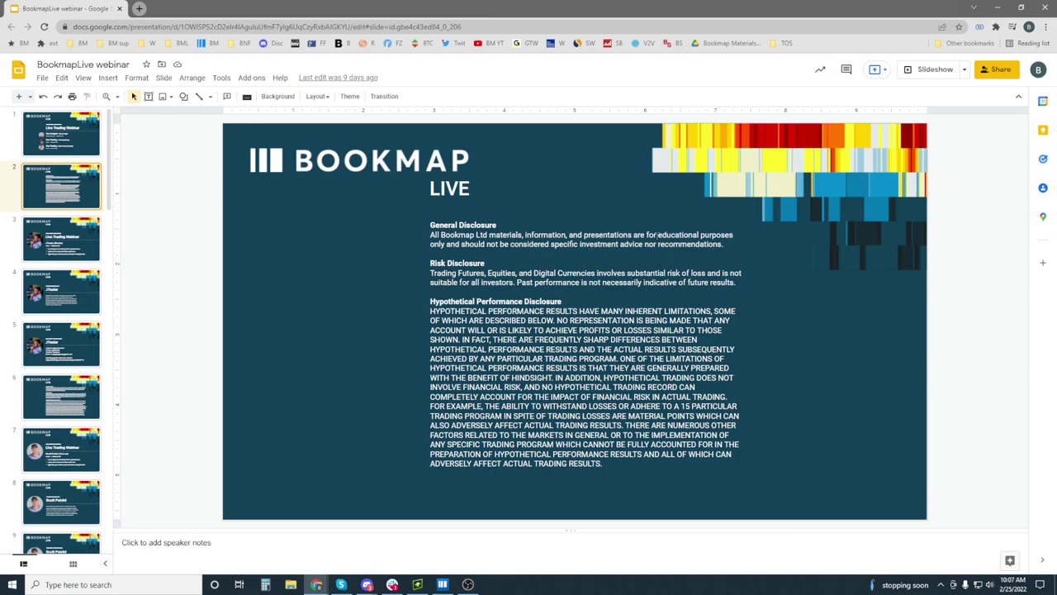
{"action": "left_click_drag", "start_coordinate": [922, 5], "coordinate": [888, 48]}
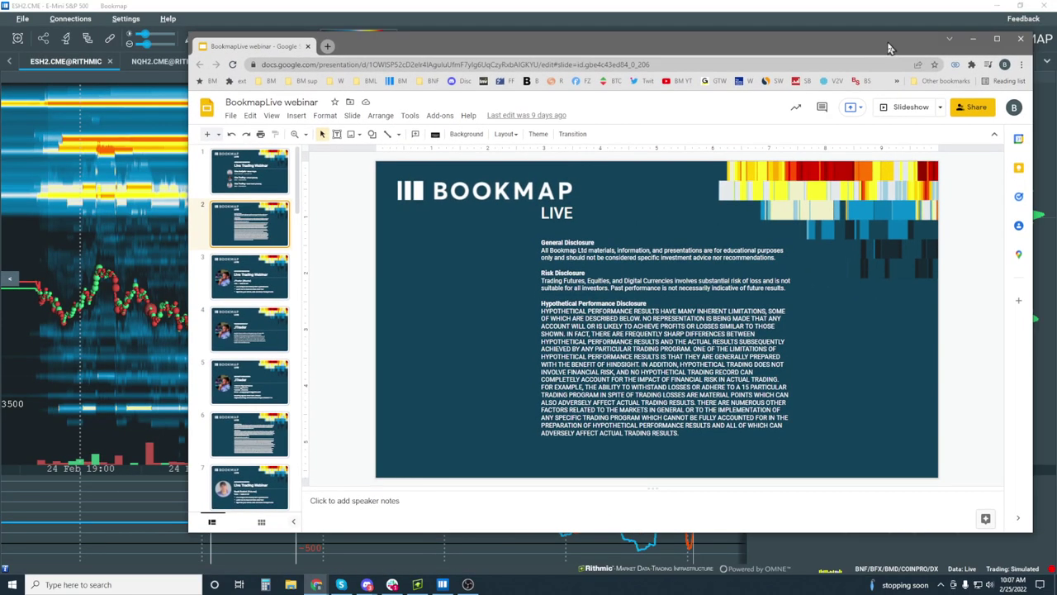
{"action": "left_click", "coordinate": [802, 6]}
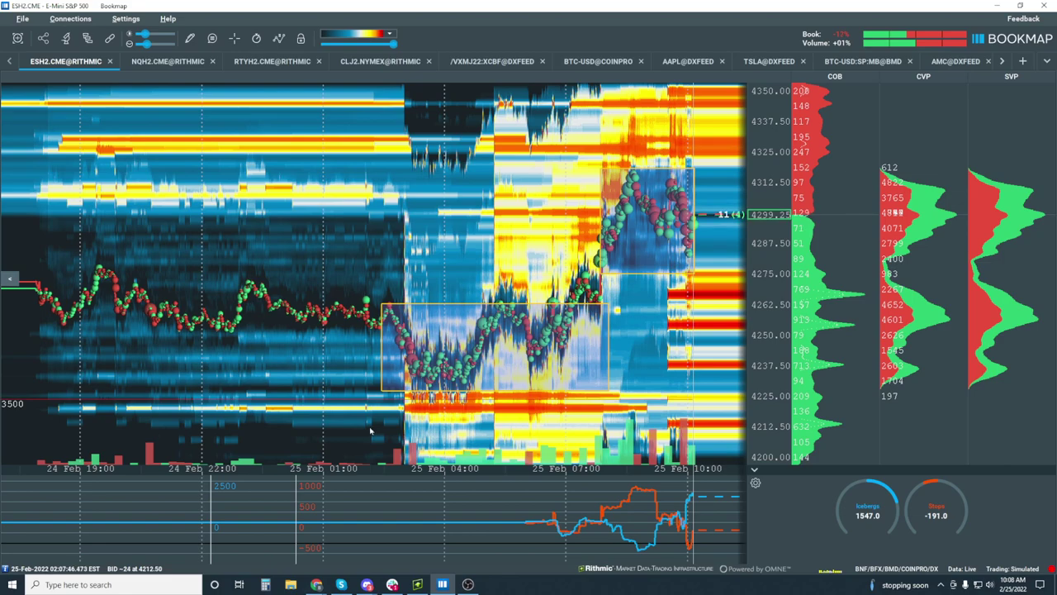
Bring the Rithmic Trader Pro ES chart windows to the front.
{"action": "left_click", "coordinate": [418, 584]}
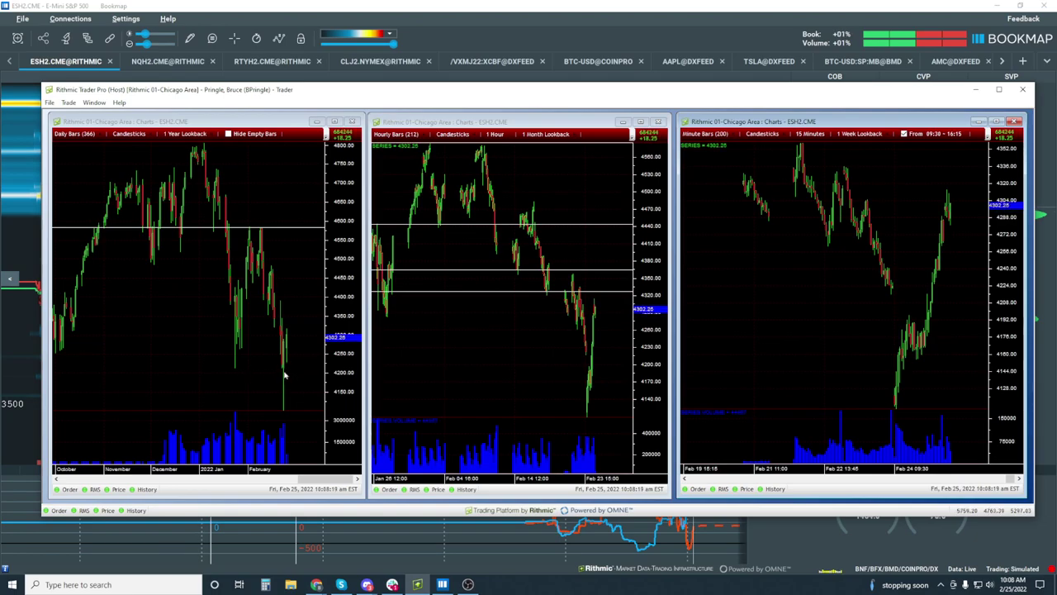
{"action": "left_click", "coordinate": [236, 374]}
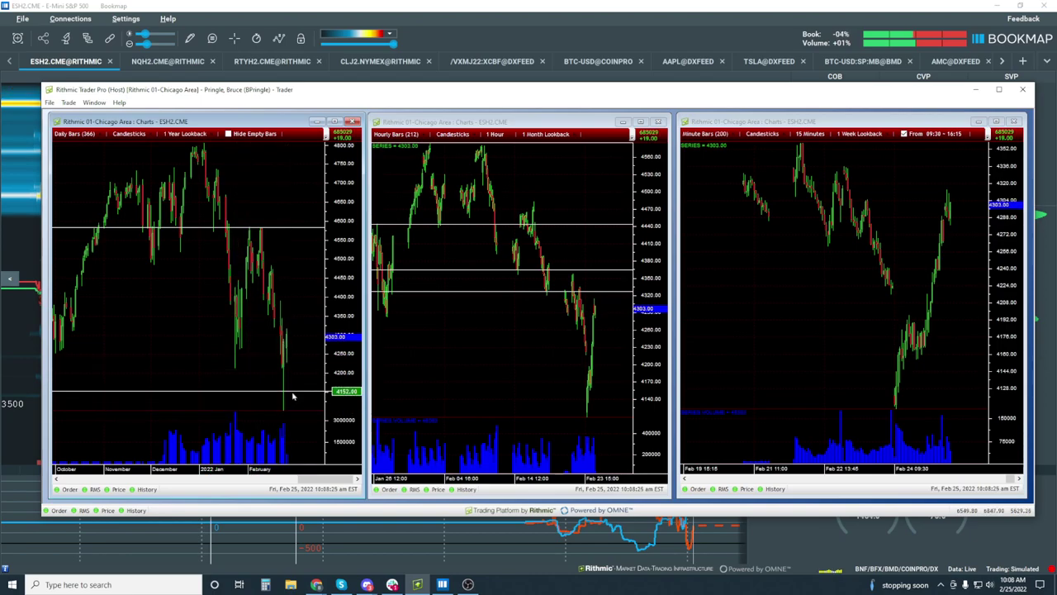
{"action": "left_click", "coordinate": [581, 408]}
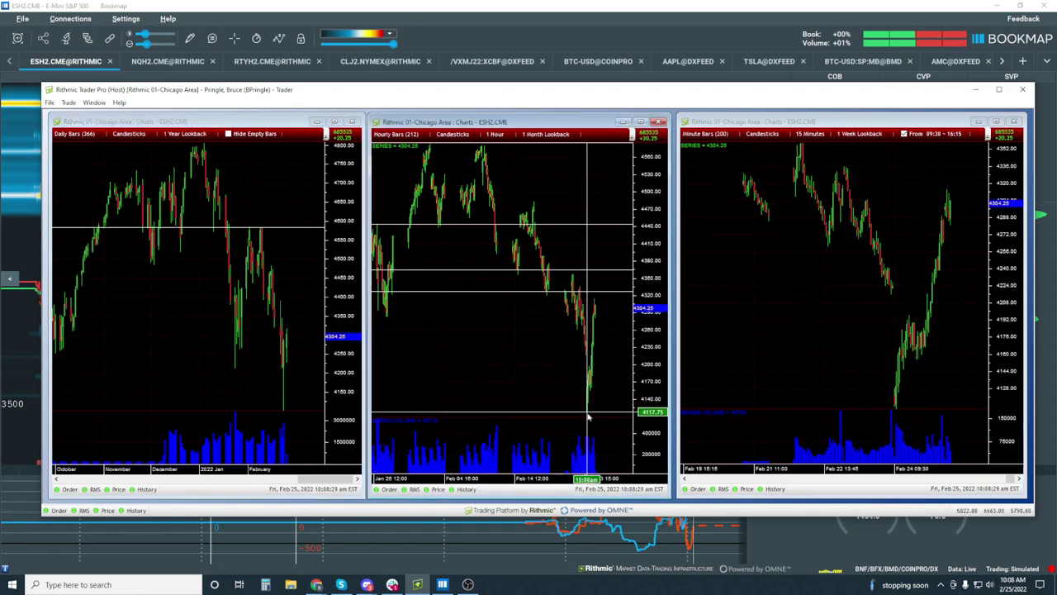
{"action": "left_click", "coordinate": [579, 383]}
{"action": "left_click", "coordinate": [579, 401]}
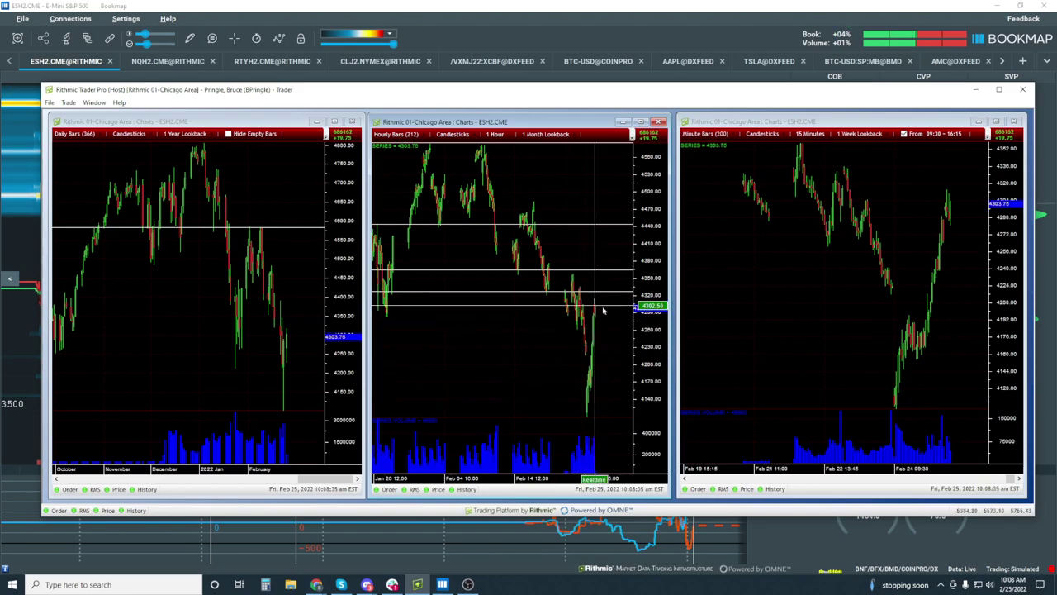
{"action": "left_click", "coordinate": [621, 359]}
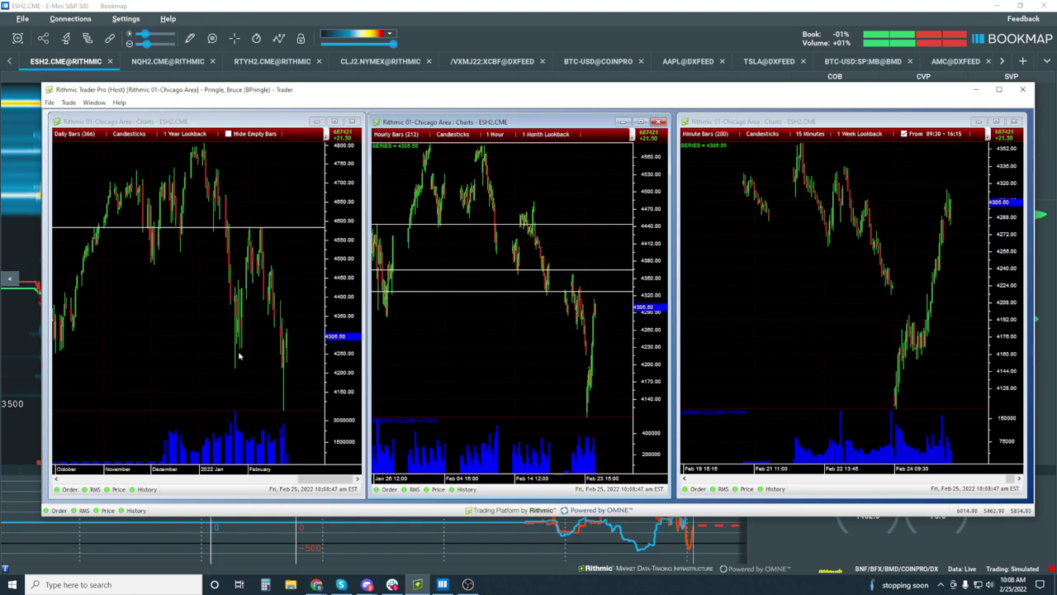
{"action": "left_click", "coordinate": [242, 368]}
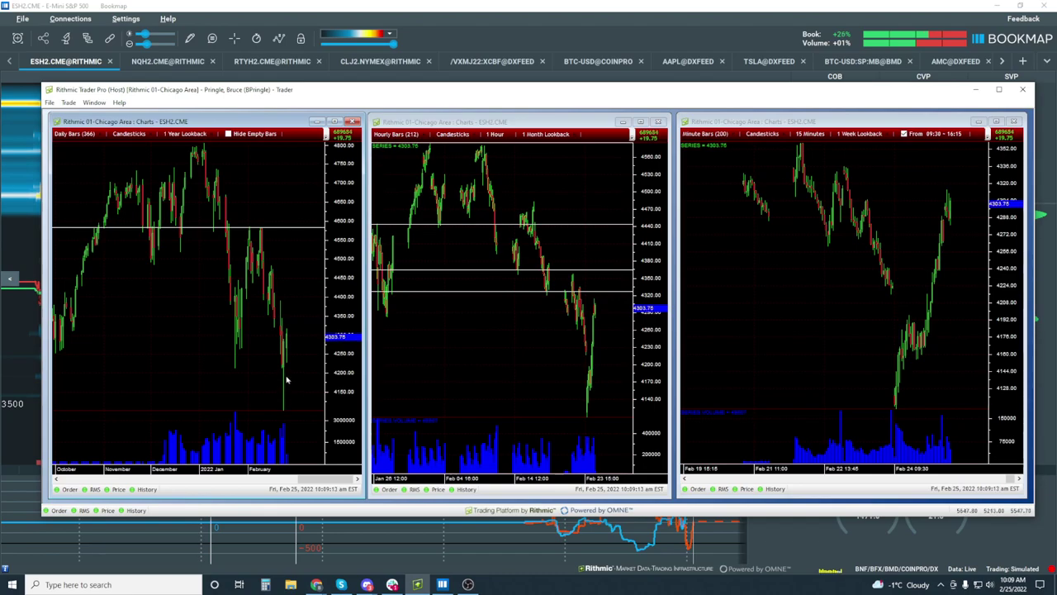
{"action": "left_click", "coordinate": [294, 334]}
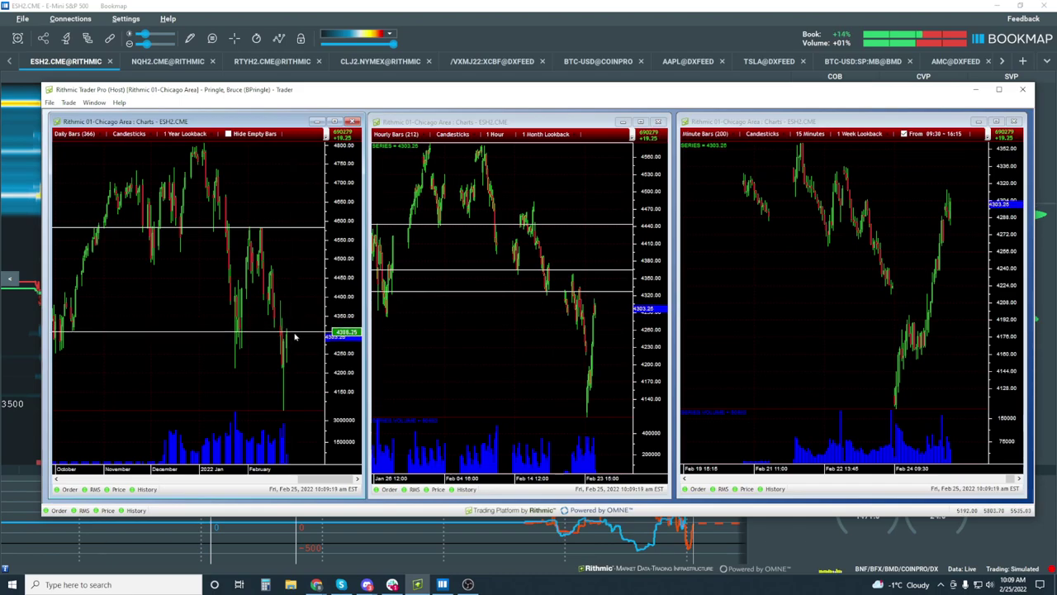
{"action": "left_click", "coordinate": [295, 336]}
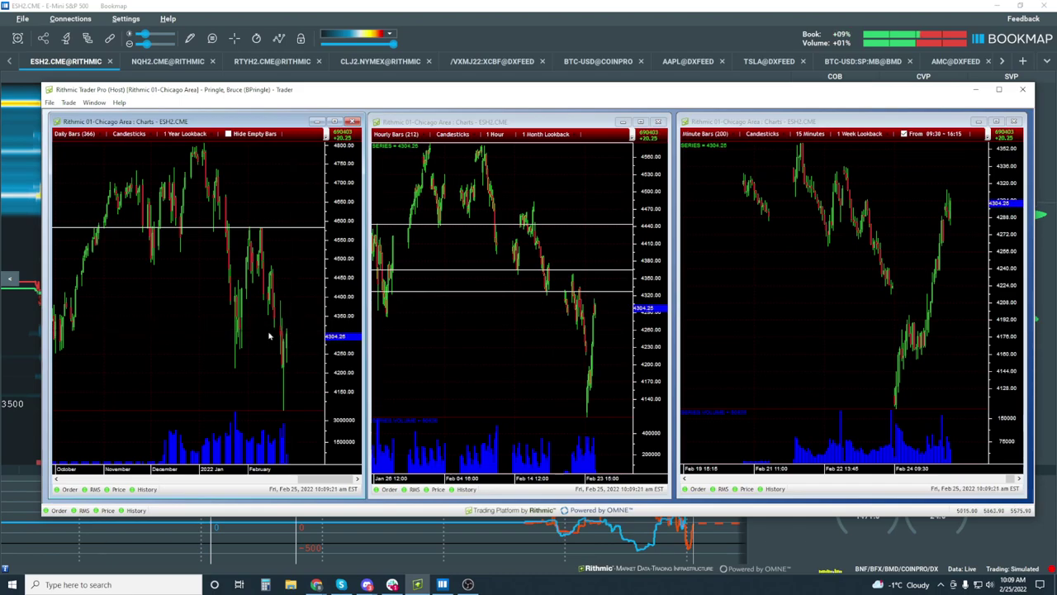
{"action": "left_click", "coordinate": [293, 318]}
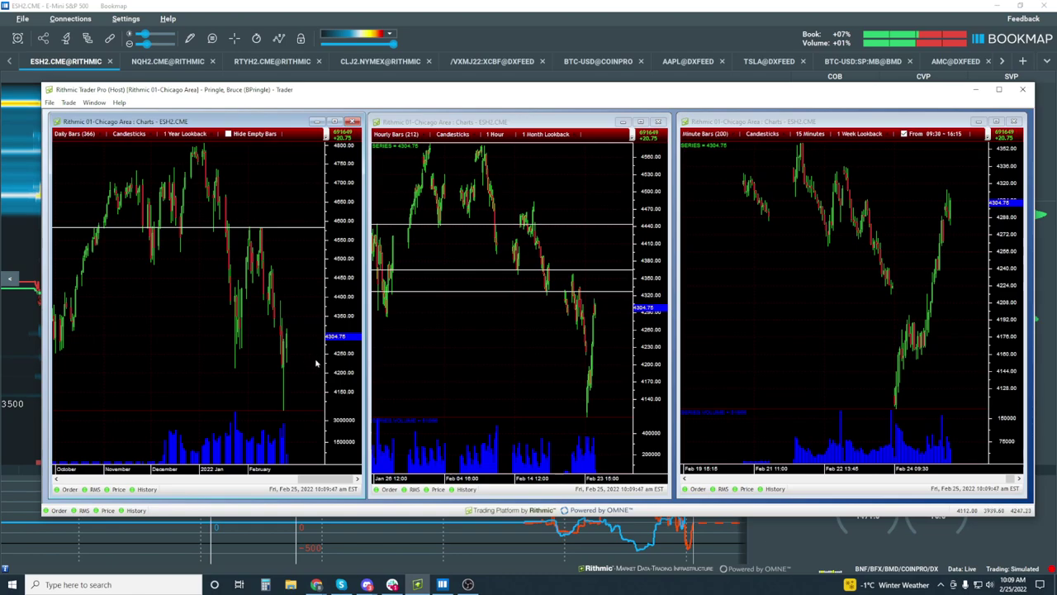
{"action": "left_click", "coordinate": [298, 325]}
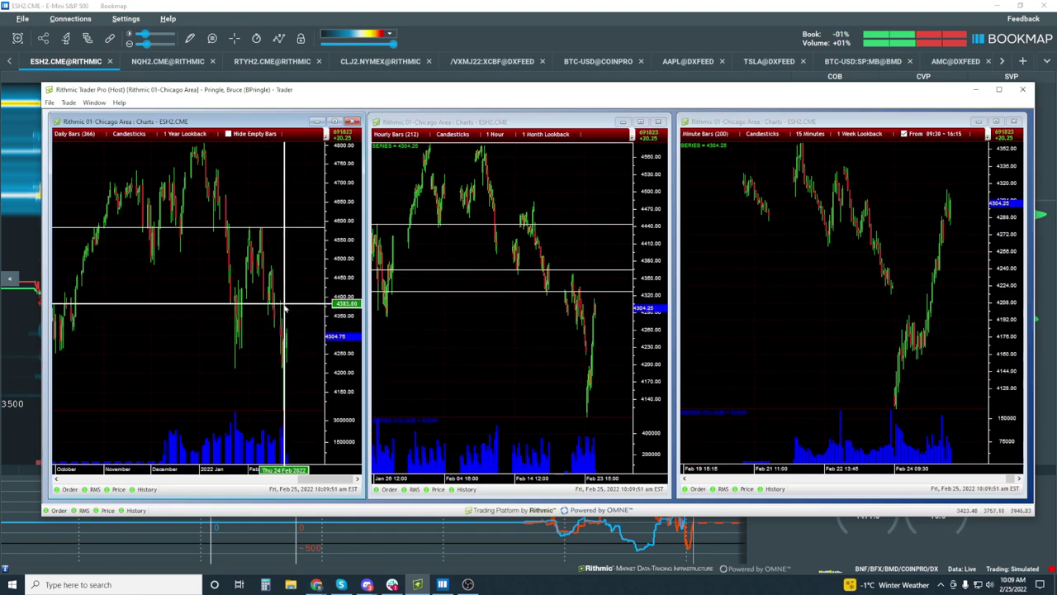
{"action": "left_click_drag", "start_coordinate": [283, 327], "coordinate": [279, 322]}
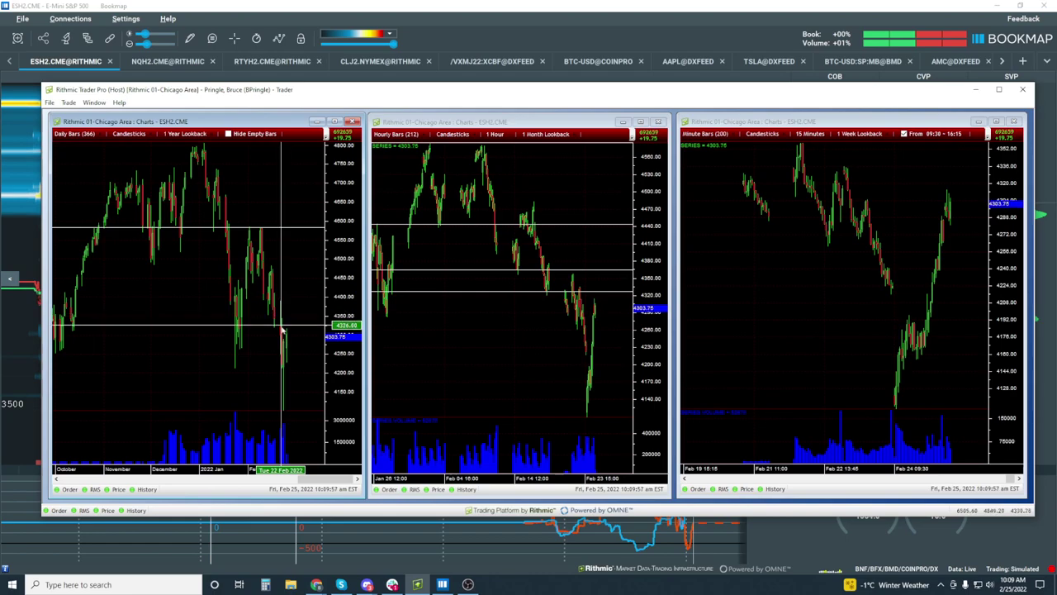
{"action": "left_click_drag", "start_coordinate": [282, 370], "coordinate": [293, 335]}
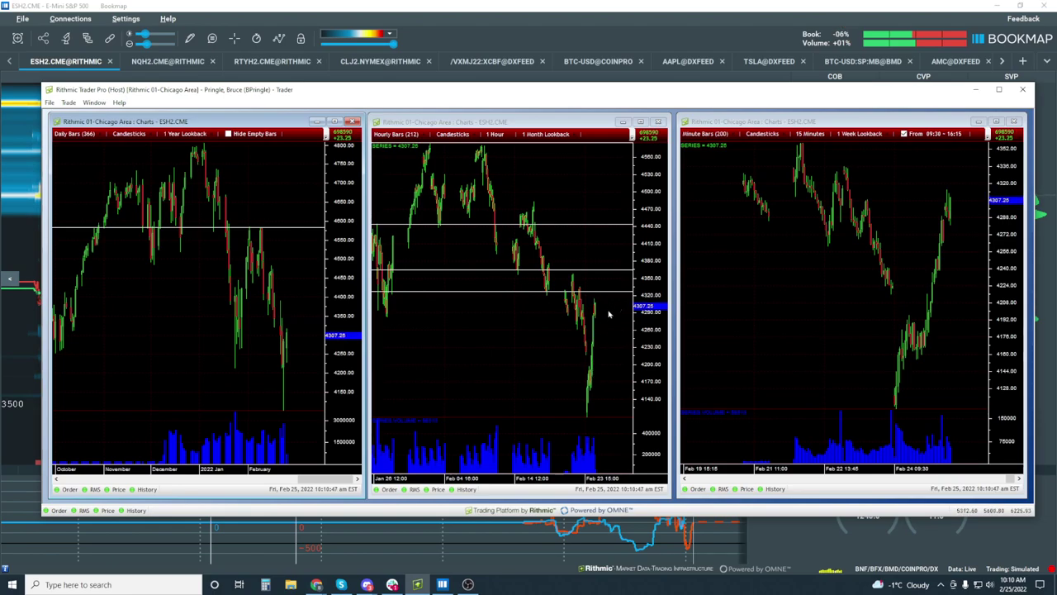
{"action": "left_click", "coordinate": [605, 308]}
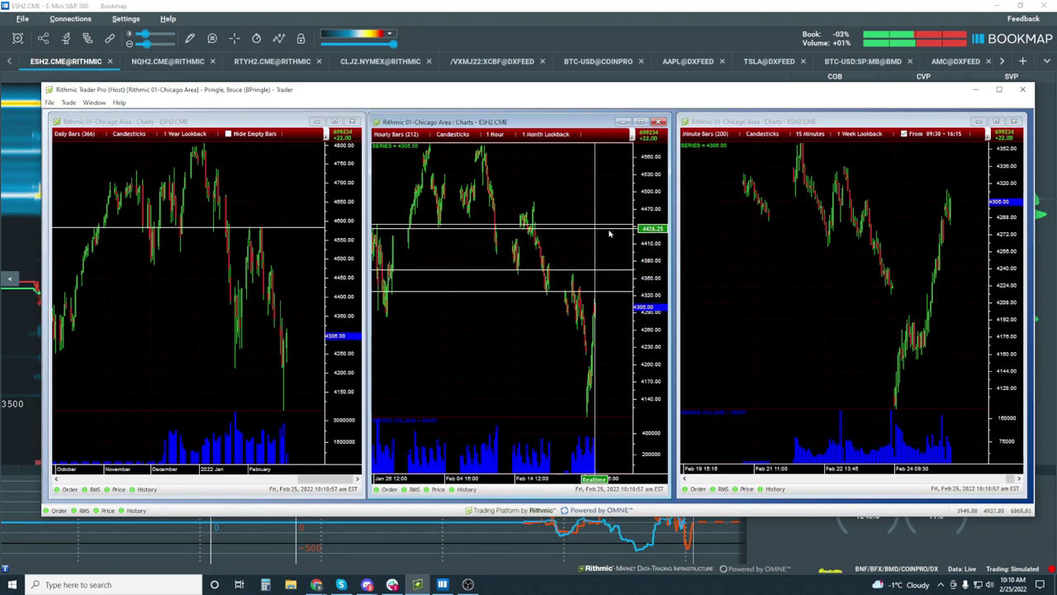
{"action": "left_click", "coordinate": [297, 307]}
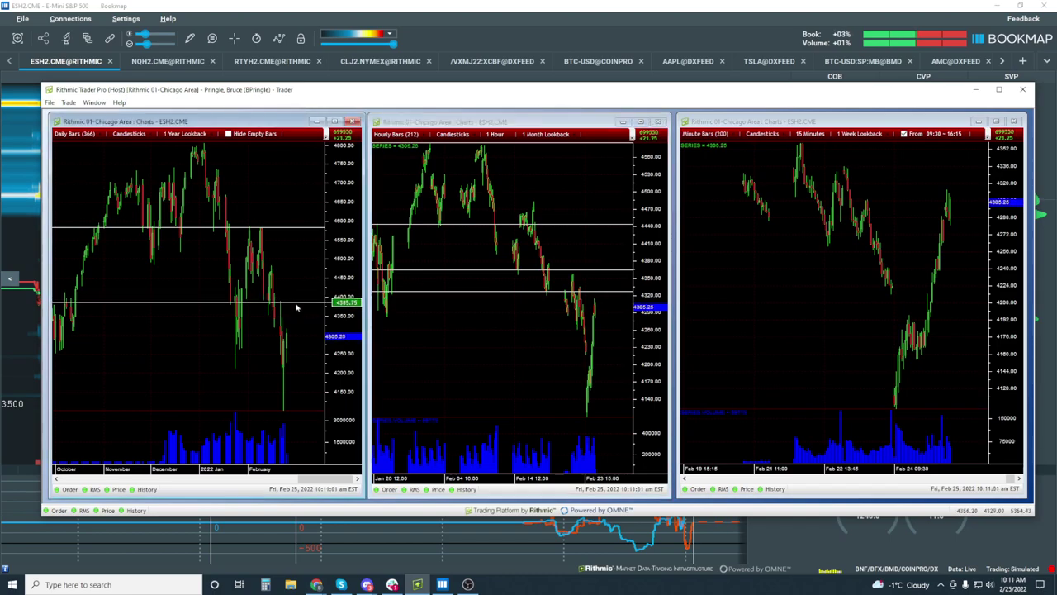
{"action": "left_click", "coordinate": [587, 252]}
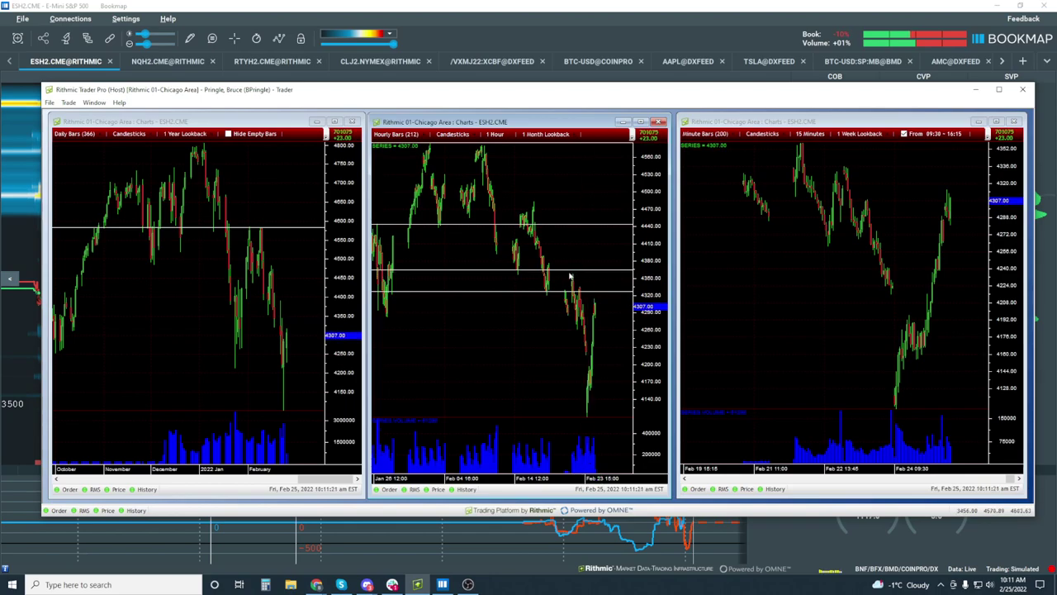
Fix the hourly chart's horizontal line at 4362.75.
{"action": "double_click", "coordinate": [497, 273]}
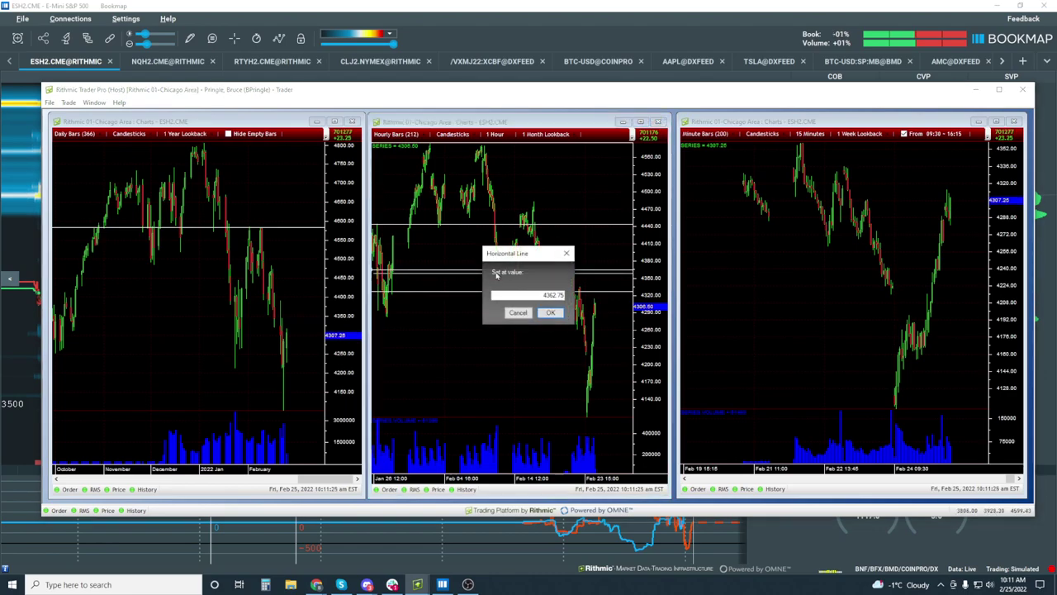
{"action": "left_click", "coordinate": [552, 314]}
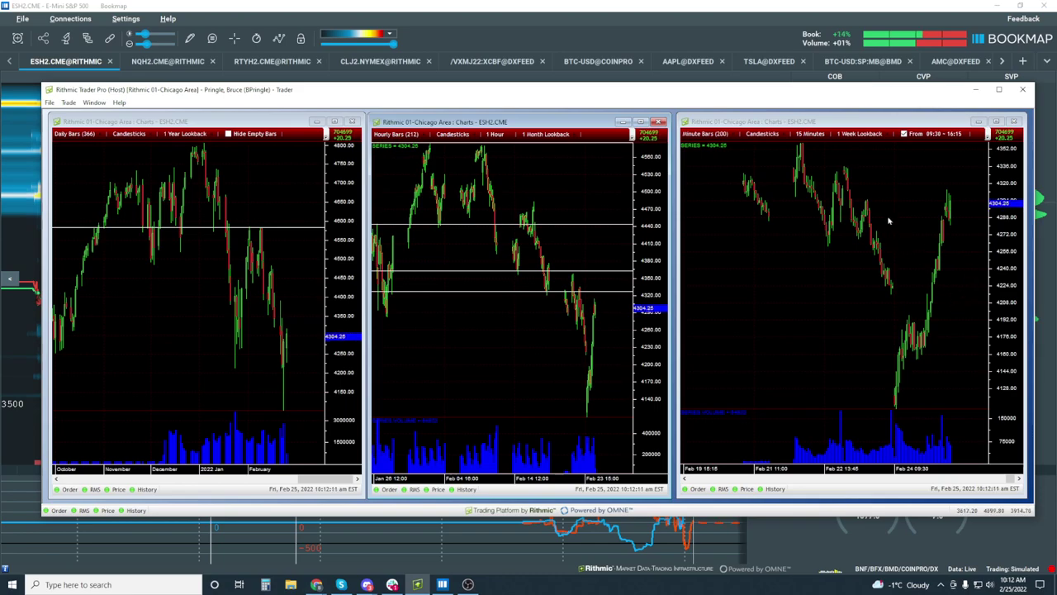
Activate the minute chart, then bring Bookmap's heatmap in front of Trader Pro.
{"action": "left_click", "coordinate": [879, 209]}
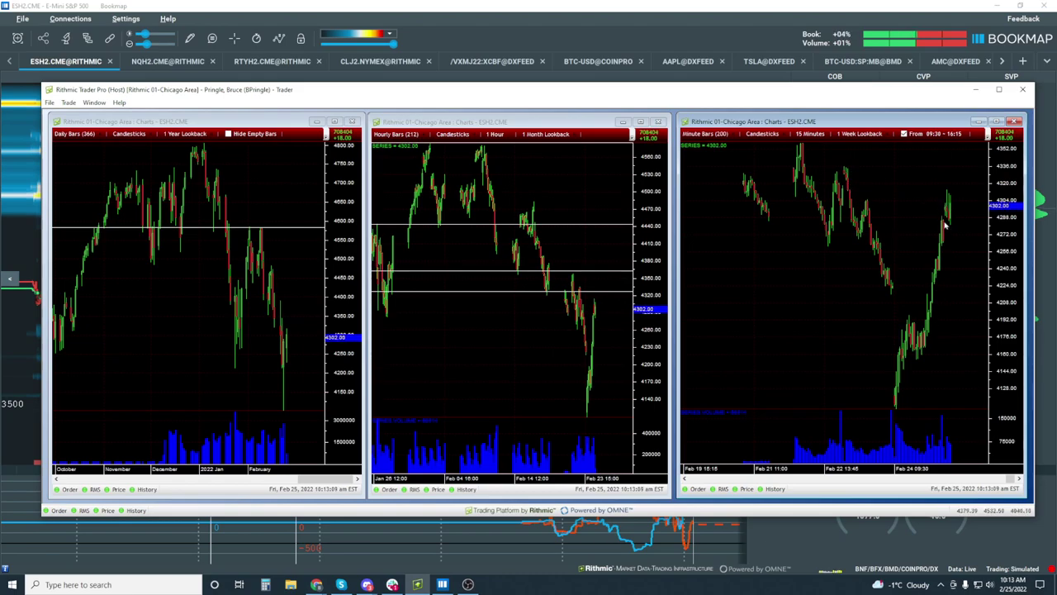
{"action": "left_click", "coordinate": [699, 8]}
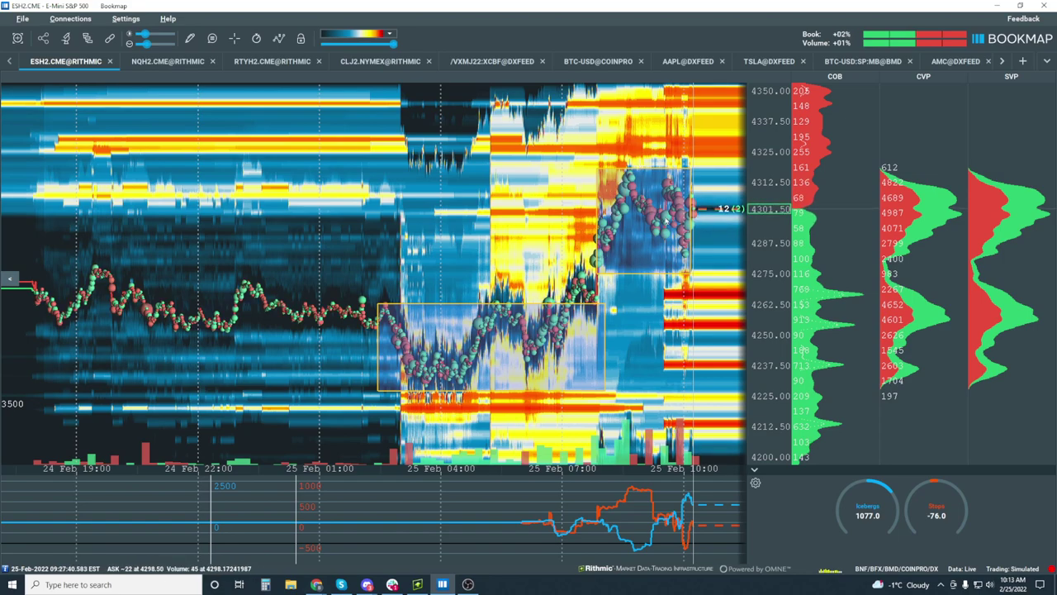
Clear all drawn rectangles from the ESH2 heatmap and confirm the removal.
{"action": "left_click", "coordinate": [190, 38]}
{"action": "left_click", "coordinate": [235, 292]}
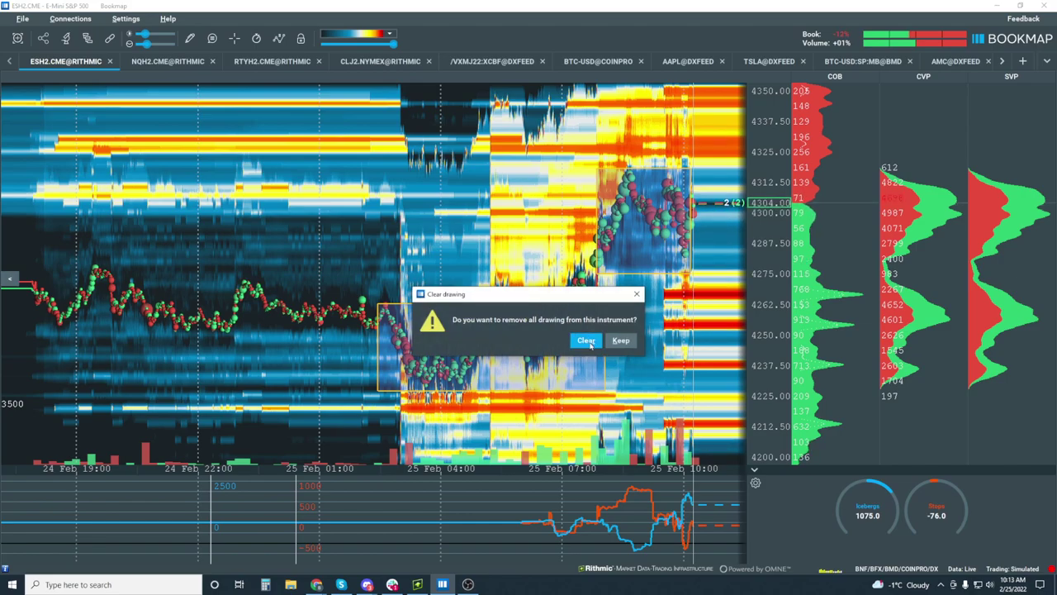
{"action": "left_click", "coordinate": [587, 339]}
{"action": "scroll", "coordinate": [631, 233], "scroll_direction": "up", "scroll_amount": 3}
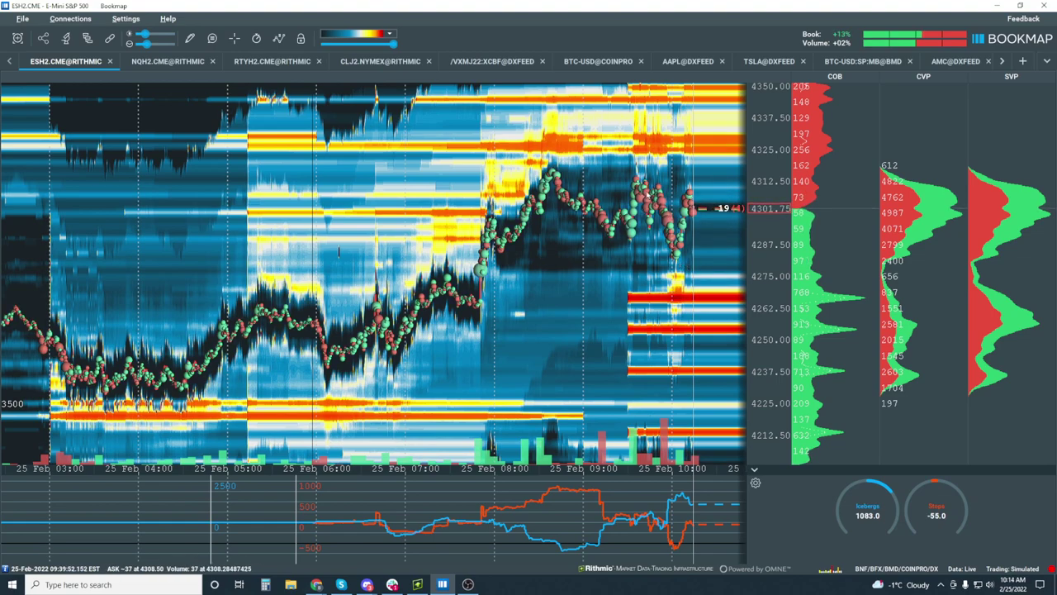
Enable the crosshair, then zoom and pan back to 25 Feb 00:30–04:00 overnight trading.
{"action": "left_click", "coordinate": [233, 38]}
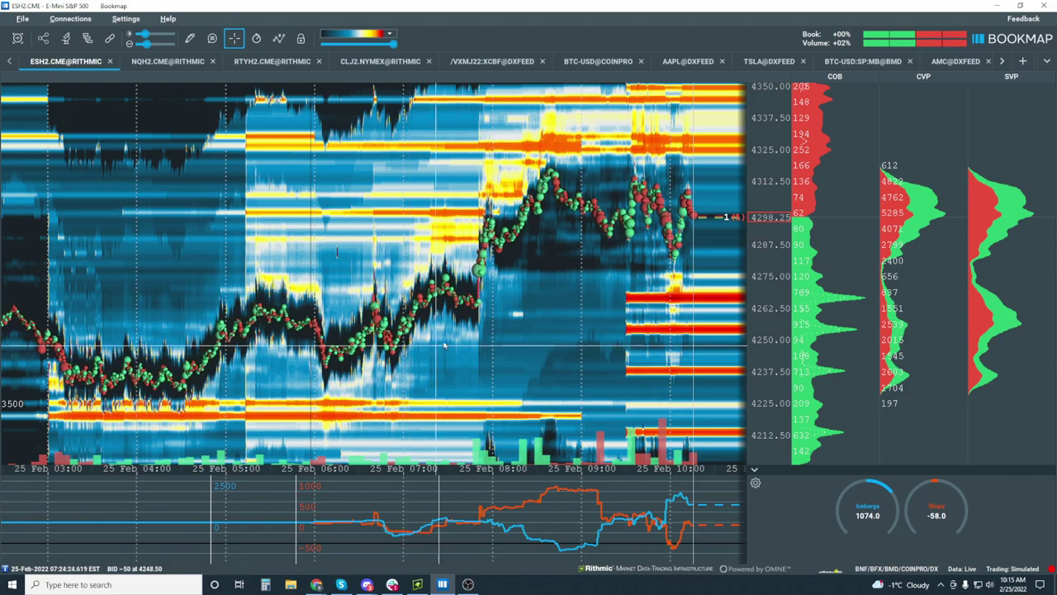
{"action": "scroll", "coordinate": [447, 335], "scroll_direction": "down", "scroll_amount": 3}
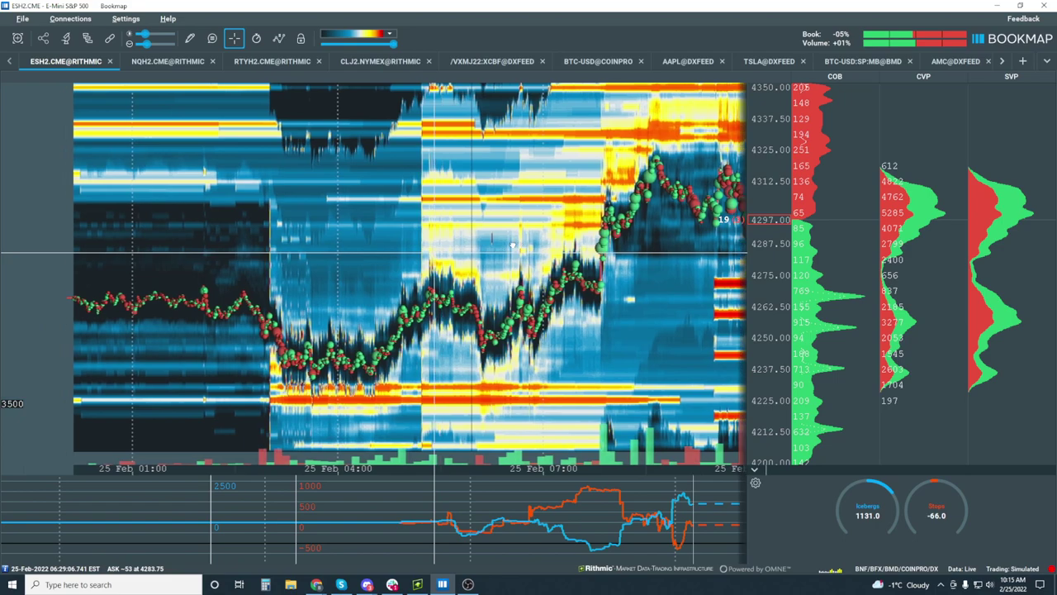
{"action": "left_click_drag", "start_coordinate": [433, 261], "coordinate": [468, 228]}
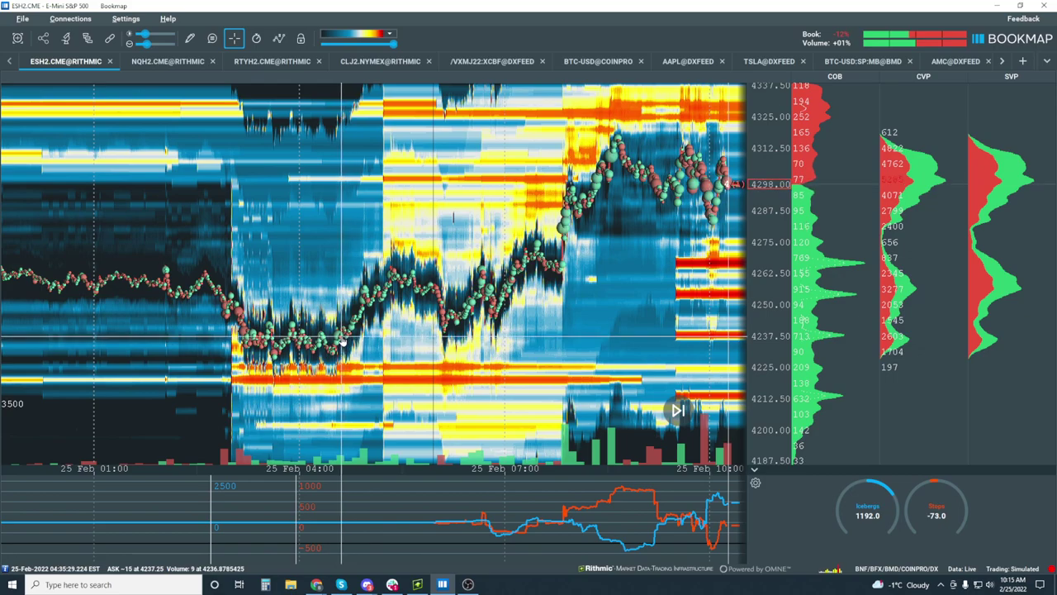
{"action": "scroll", "coordinate": [774, 280], "scroll_direction": "up", "scroll_amount": 3}
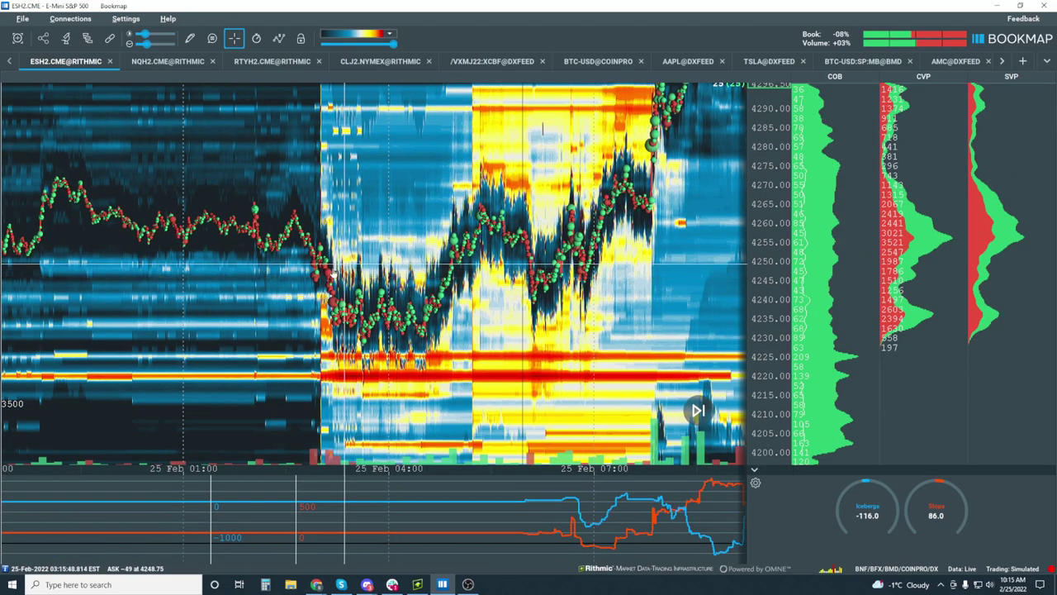
{"action": "left_click_drag", "start_coordinate": [332, 278], "coordinate": [570, 253]}
{"action": "scroll", "coordinate": [571, 252], "scroll_direction": "up", "scroll_amount": 3}
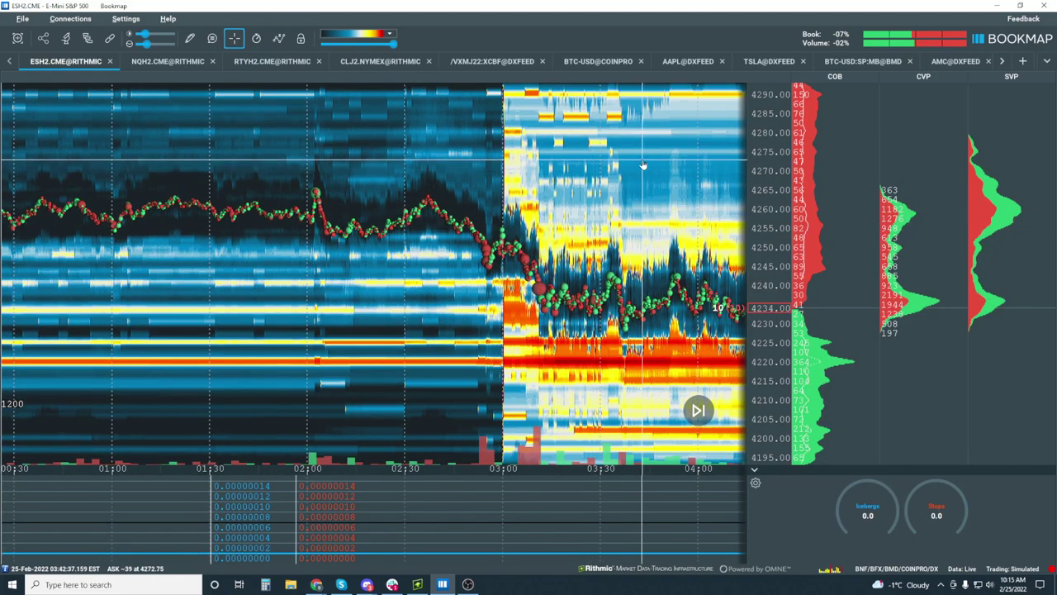